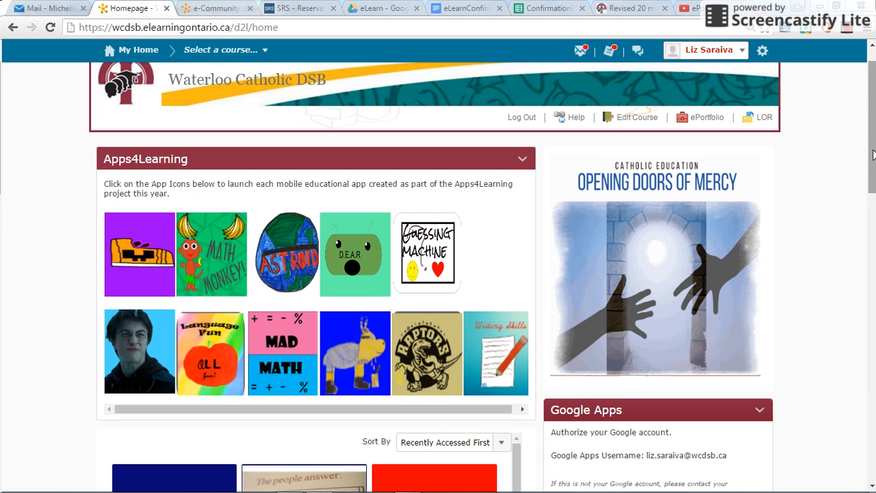
Switch to the Firefox window and look over the Waterloo Catholic DSB homepage.
{"action": "left_click_drag", "start_coordinate": [873, 155], "coordinate": [872, 213]}
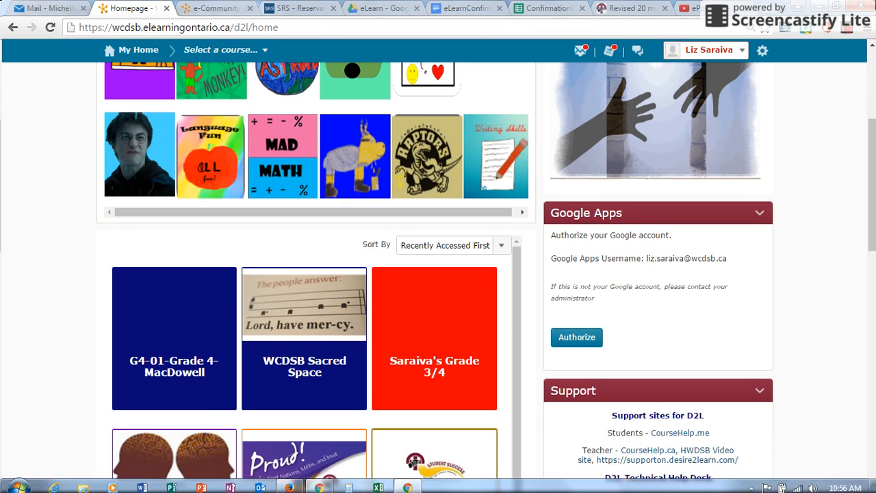
{"action": "left_click", "coordinate": [289, 486]}
{"action": "left_click", "coordinate": [141, 57]}
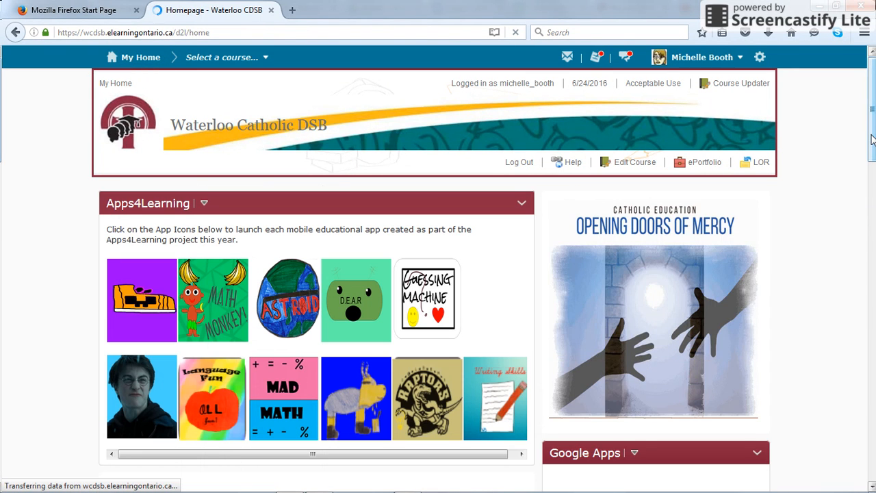
{"action": "scroll", "coordinate": [873, 147], "scroll_direction": "down", "scroll_amount": 5}
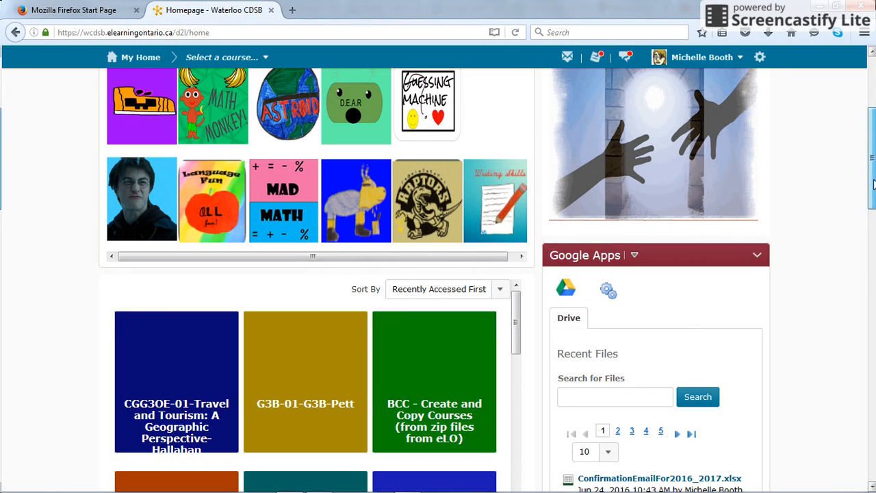
{"action": "left_click_drag", "start_coordinate": [873, 183], "coordinate": [871, 139]}
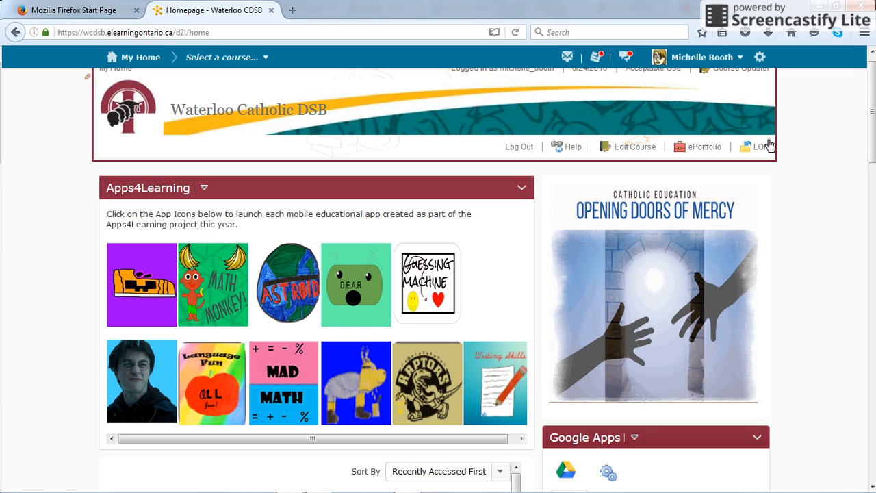
Open the ePortfolio's My Items list and view the actions available for the CPS K-6 All About Me presentation.
{"action": "left_click", "coordinate": [697, 149]}
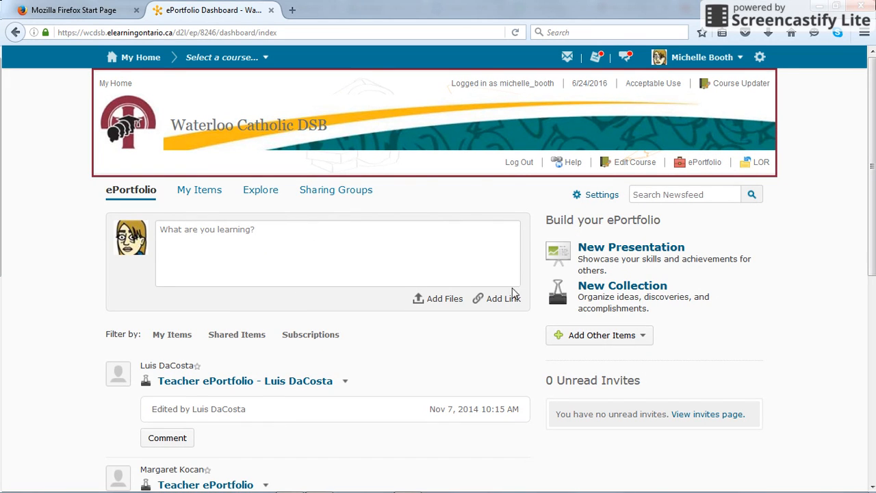
{"action": "left_click", "coordinate": [197, 195]}
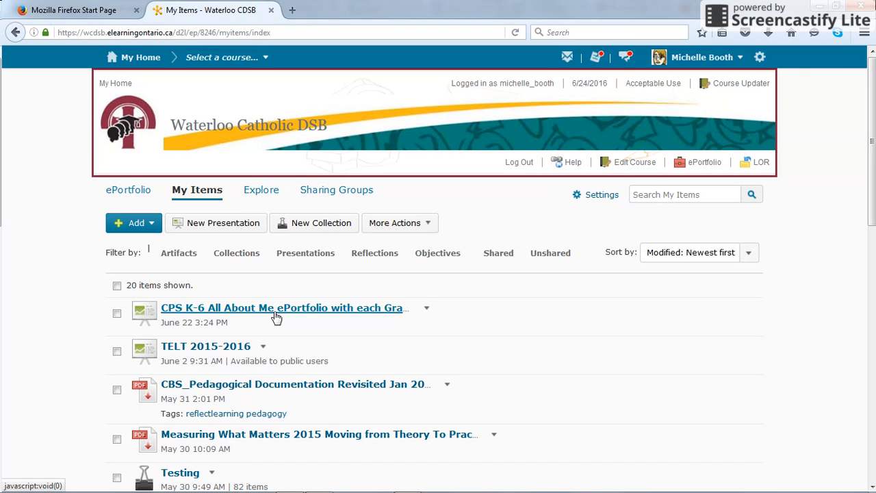
{"action": "left_click", "coordinate": [425, 309]}
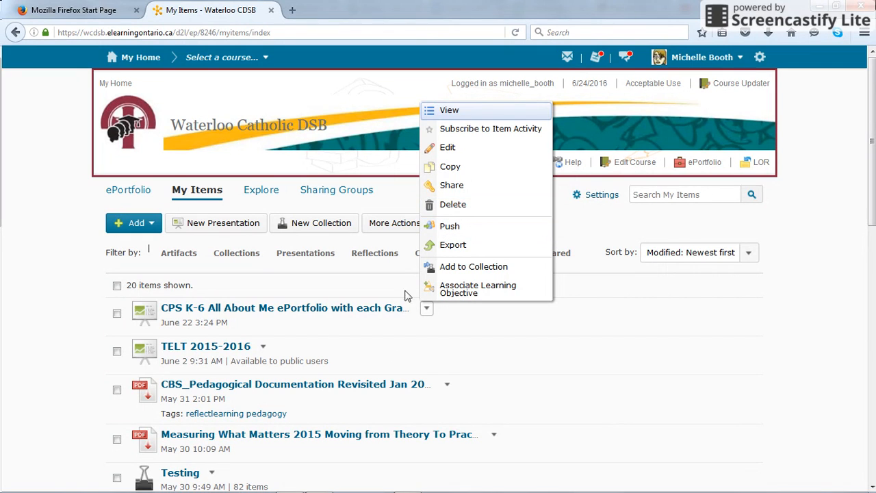
{"action": "left_click", "coordinate": [375, 335]}
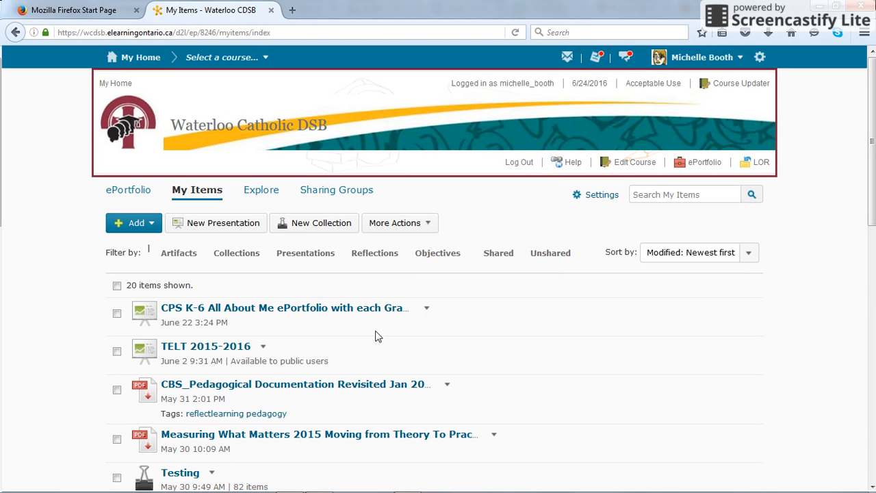
Start adding a file upload artifact with Google Drive as the file source.
{"action": "left_click", "coordinate": [148, 228]}
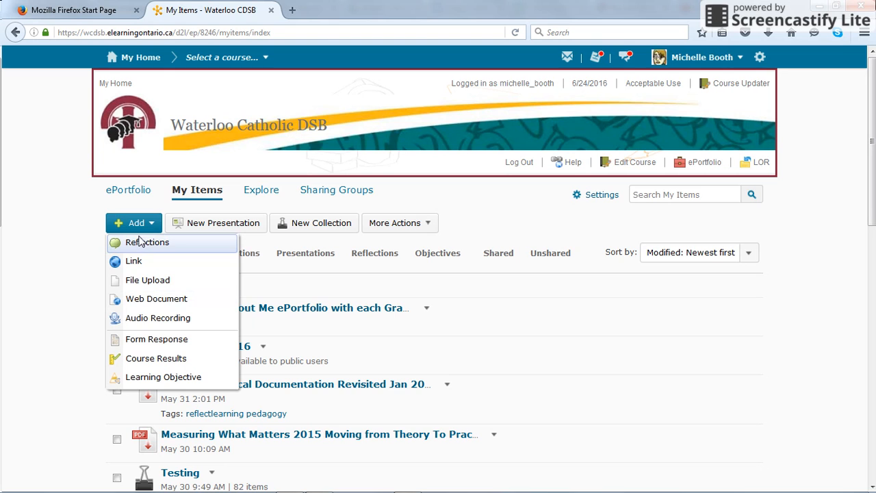
{"action": "left_click", "coordinate": [136, 282]}
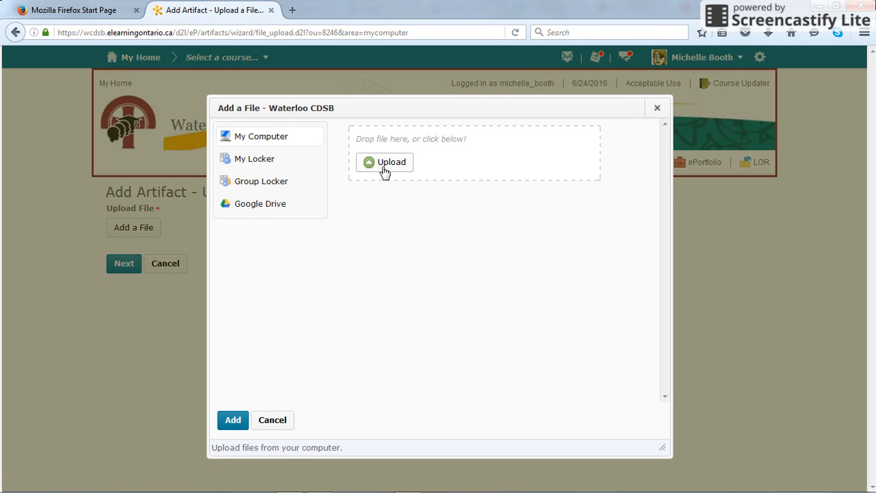
{"action": "left_click", "coordinate": [256, 211]}
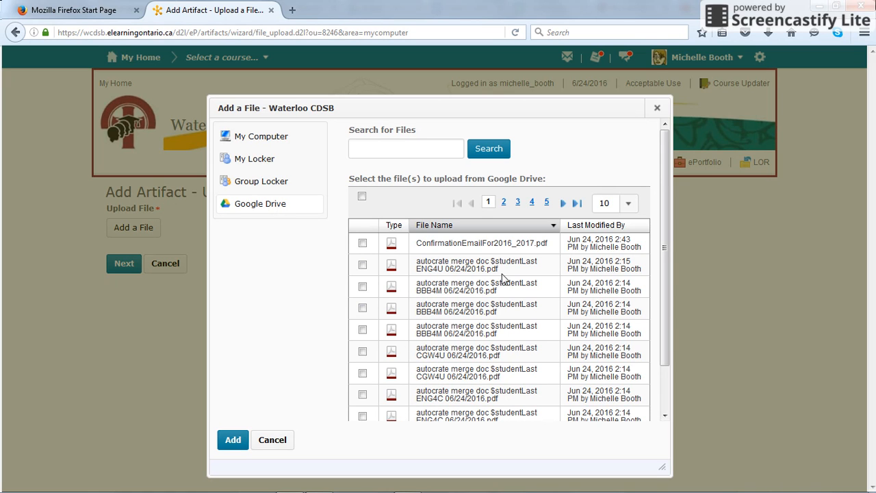
Search the Google Drive files for CPS and add CPS Pilot.pdf from the second results page.
{"action": "left_click", "coordinate": [379, 148]}
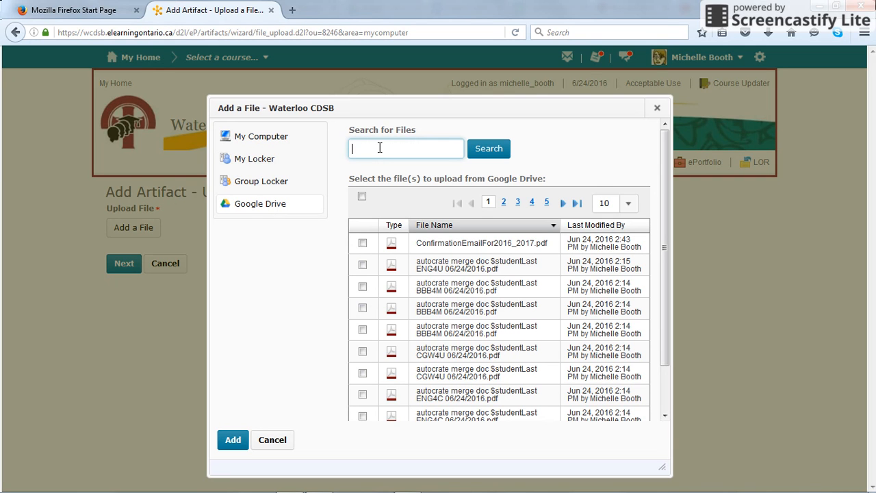
{"action": "type", "text": "CPS"}
{"action": "key", "text": "Return"}
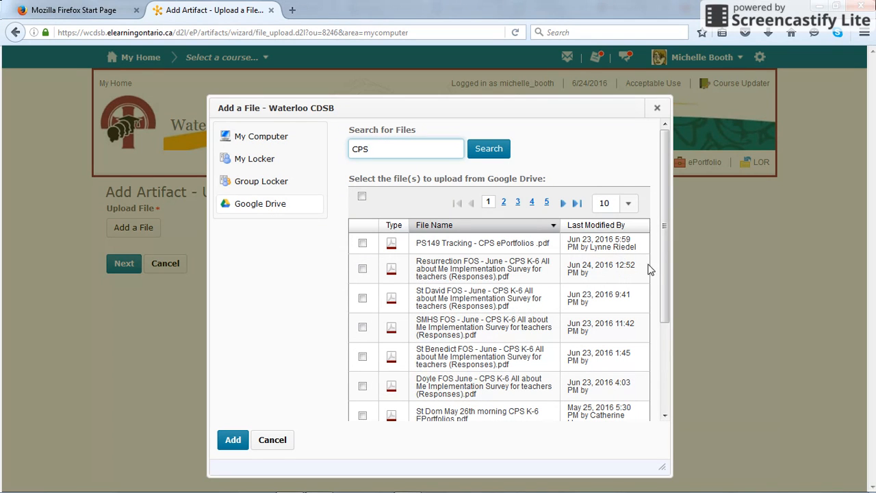
{"action": "left_click_drag", "start_coordinate": [663, 261], "coordinate": [656, 236]}
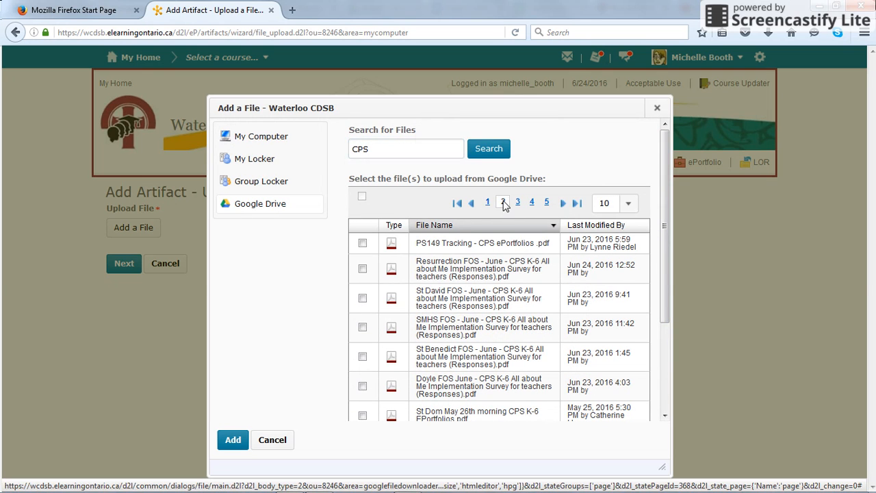
{"action": "left_click", "coordinate": [503, 202]}
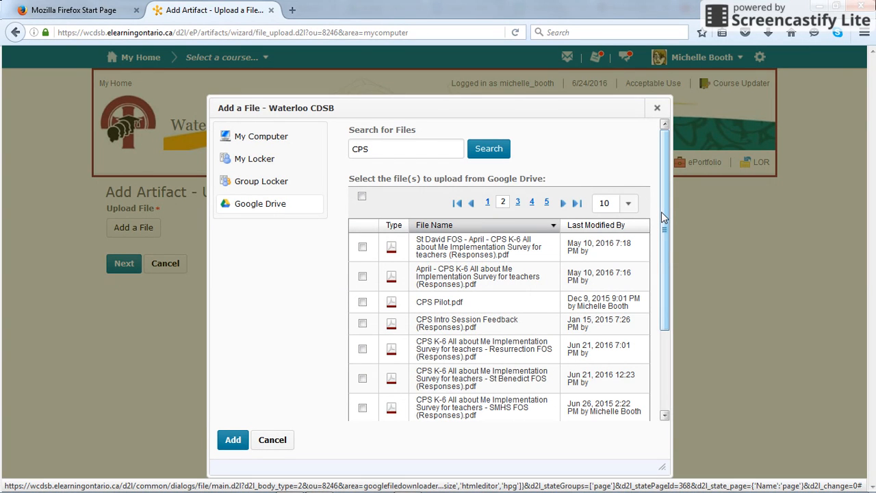
{"action": "left_click", "coordinate": [363, 304]}
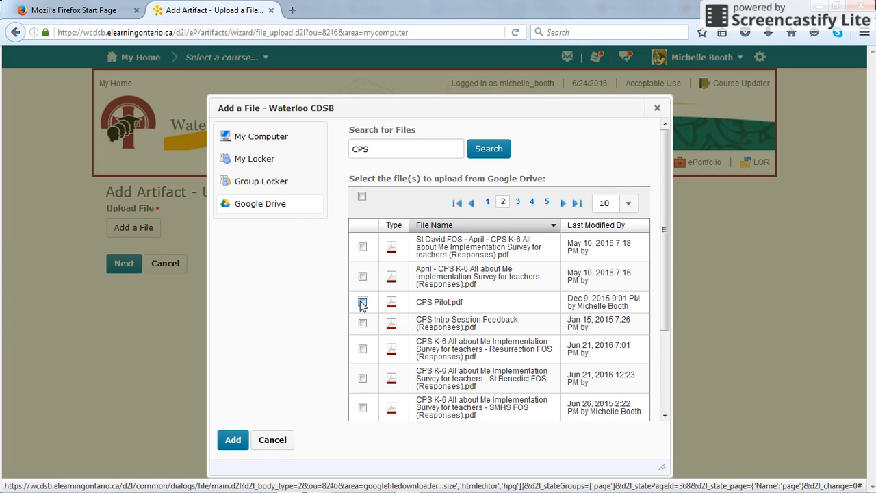
{"action": "left_click", "coordinate": [230, 442]}
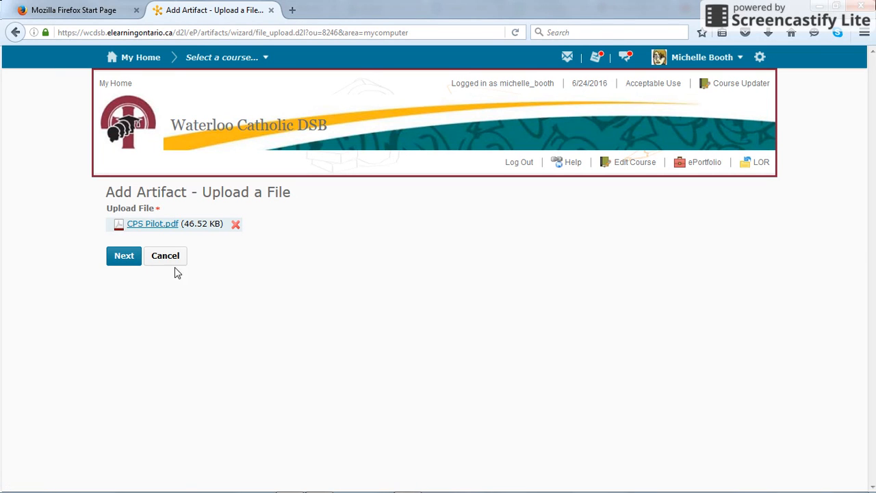
Name the uploaded artifact CPS Pilot Information, then save and close it with its default comment and assessment settings.
{"action": "left_click", "coordinate": [121, 258]}
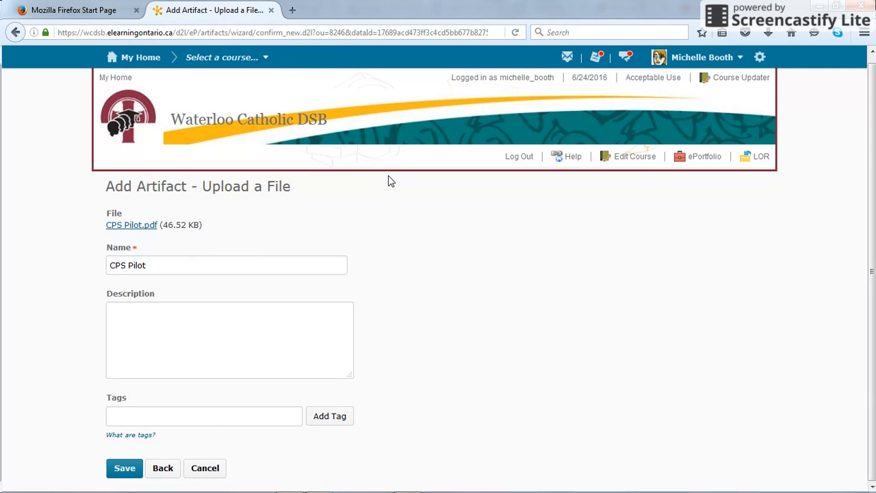
{"action": "left_click", "coordinate": [171, 266]}
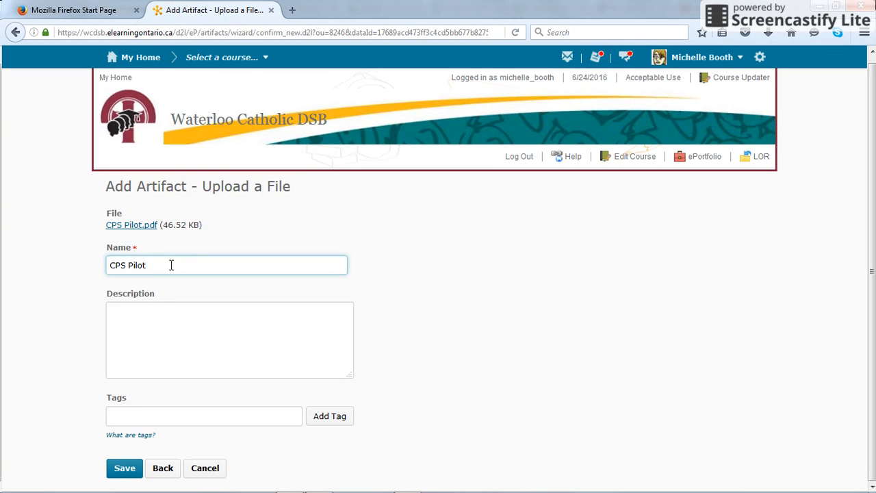
{"action": "type", "text": "Information"}
{"action": "left_click", "coordinate": [123, 472]}
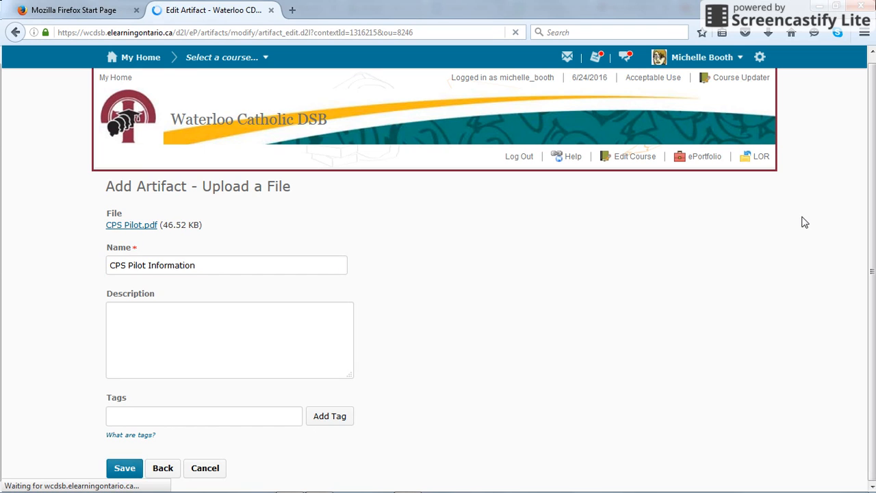
{"action": "left_click_drag", "start_coordinate": [872, 166], "coordinate": [855, 314]}
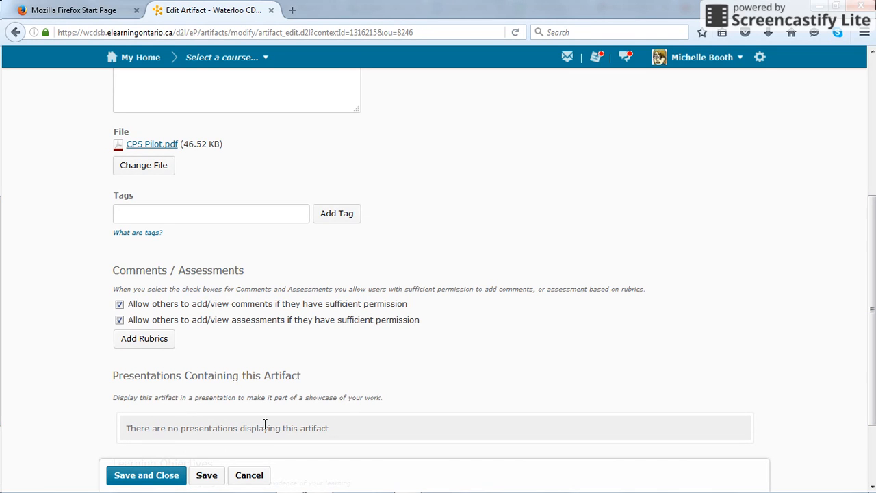
{"action": "left_click", "coordinate": [147, 476]}
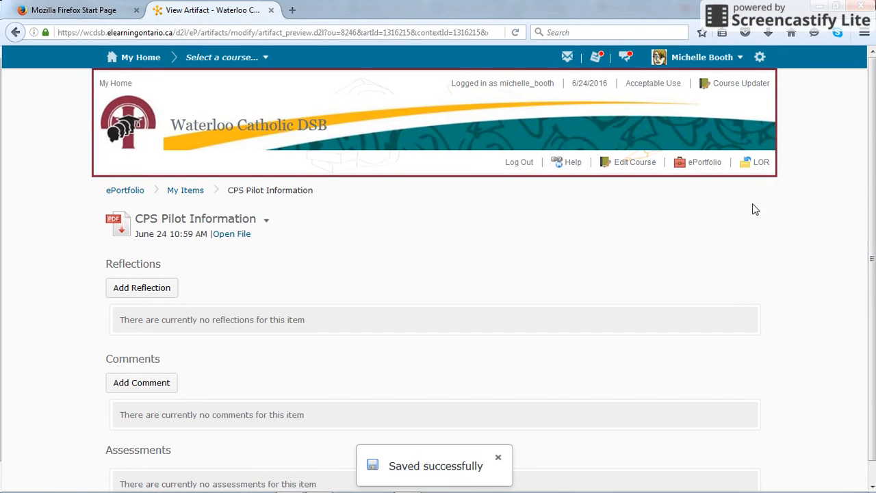
Start a reflection on the CPS Pilot Information artifact, titled CPS Project Reflection.
{"action": "left_click", "coordinate": [148, 289]}
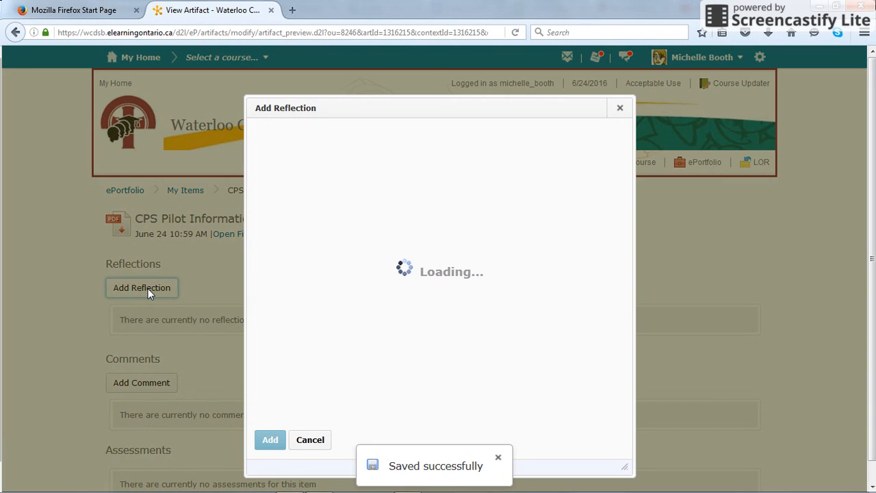
{"action": "left_click", "coordinate": [311, 152]}
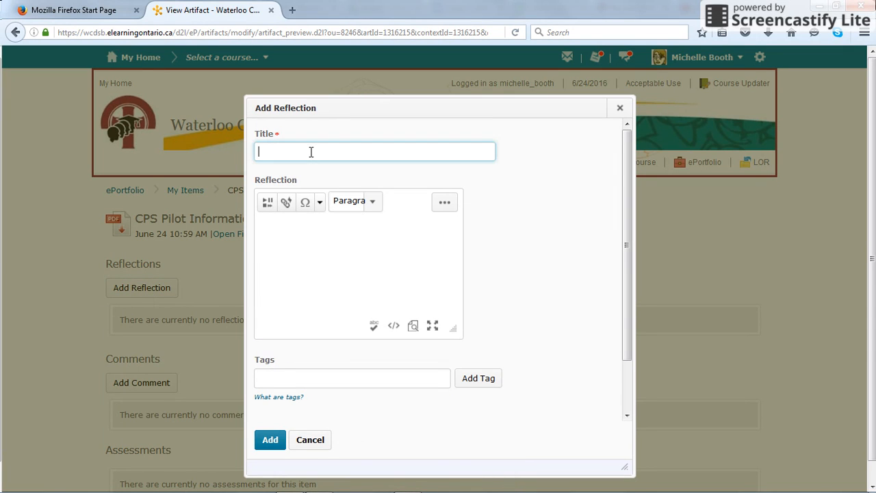
{"action": "type", "text": "CPS Project Reflection"}
Write in the reflection body: "This is a Google doc on my CPS pilot project. This was done in 2014-2016.".
{"action": "left_click", "coordinate": [294, 246]}
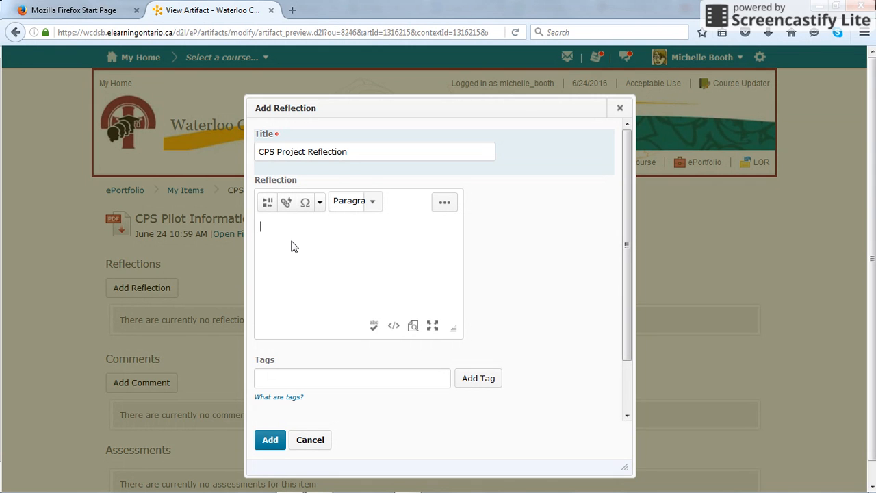
{"action": "type", "text": "This is a Google doc on my C"}
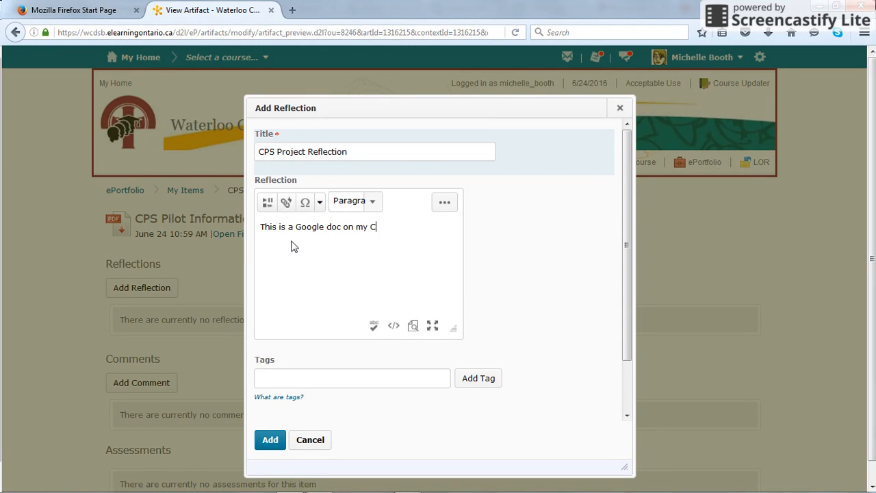
{"action": "type", "text": "PS pilot project. This"}
{"action": "key", "text": "BackSpace"}
{"action": "key", "text": "BackSpace"}
{"action": "key", "text": "BackSpace"}
{"action": "key", "text": "BackSpace"}
{"action": "type", "text": "This was done in 2014"}
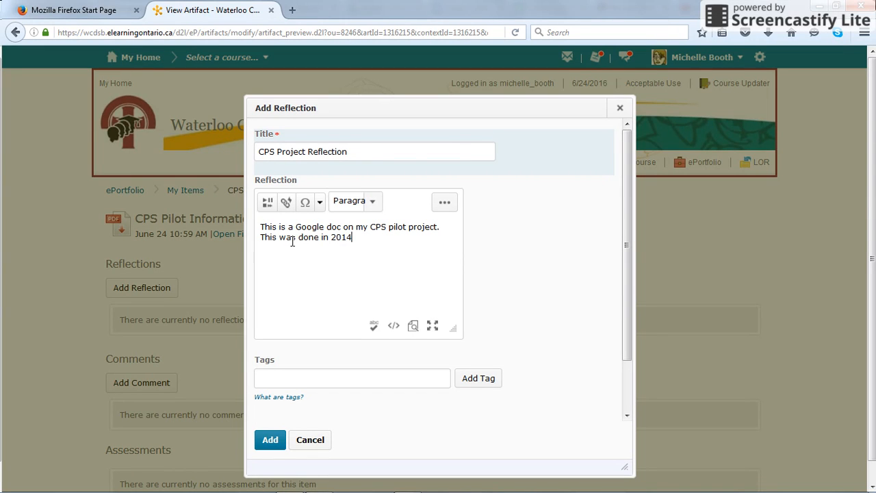
{"action": "type", "text": "-2016."}
Continue the reflection with "This project is important to me because I had a chance to improve my use of technology".
{"action": "type", "text": "This project is im"}
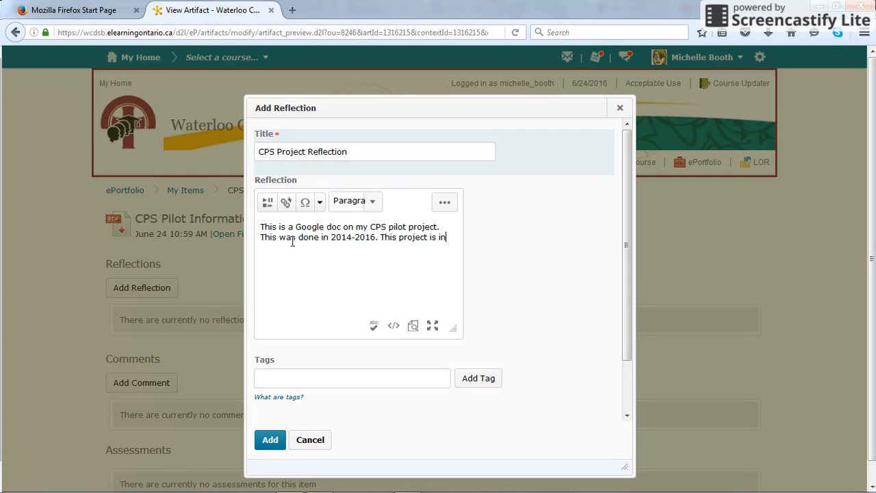
{"action": "type", "text": "portant to me becasu"}
{"action": "key", "text": "BackSpace"}
{"action": "key", "text": "BackSpace"}
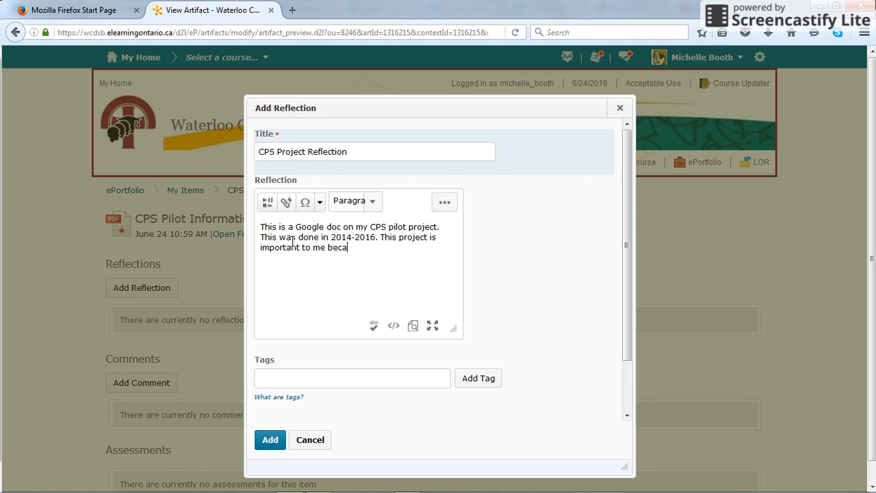
{"action": "type", "text": "use I had a chang"}
{"action": "type", "text": "e to im"}
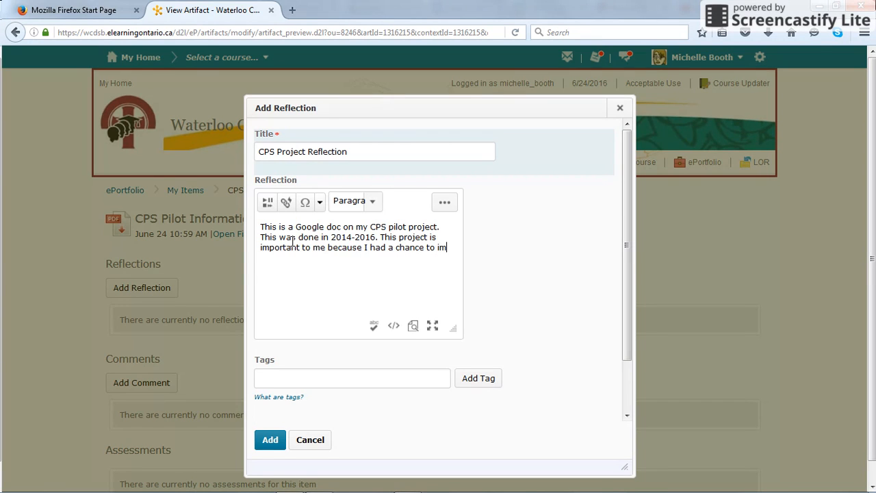
{"action": "type", "text": "prove my use of technology and"}
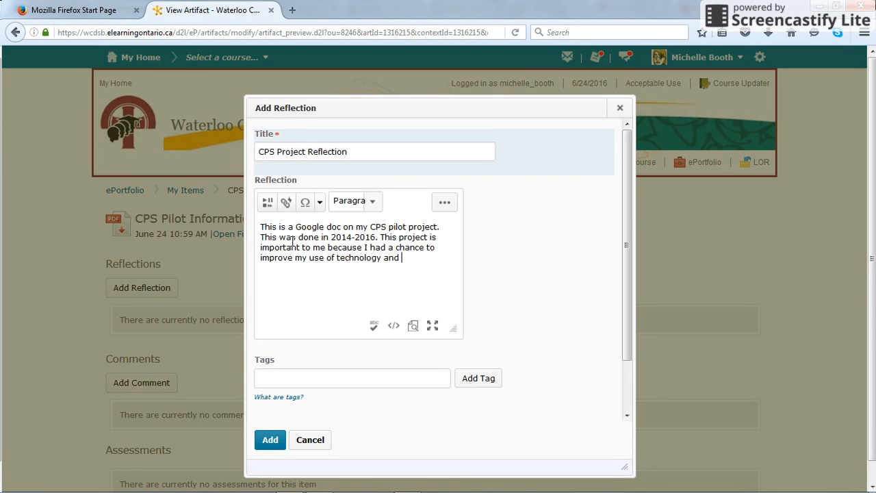
{"action": "key", "text": "BackSpace"}
{"action": "key", "text": "BackSpace"}
{"action": "key", "text": "BackSpace"}
{"action": "type", "text": ">"}
{"action": "key", "text": "BackSpace"}
{"action": "key", "text": "BackSpace"}
{"action": "key", "text": "BackSpace"}
End the reflection text with the sentence "I also got to work with many other people to collaborate.".
{"action": "type", "text": "y.  I also got to work w"}
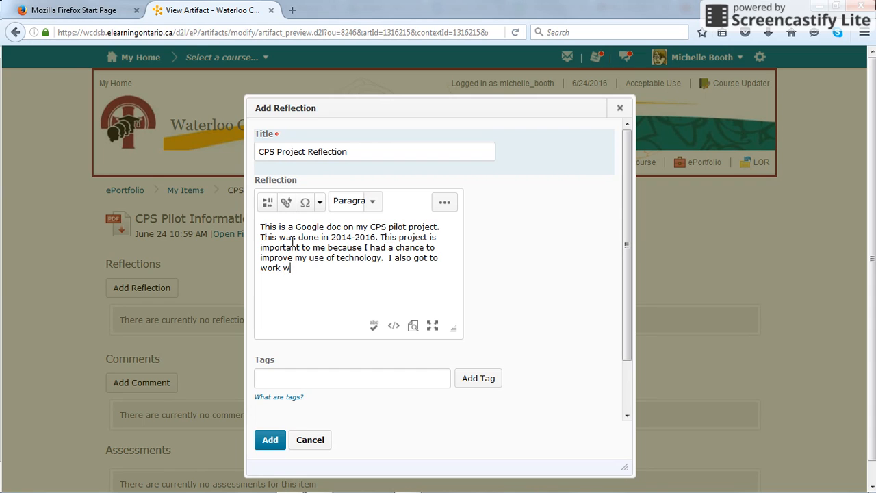
{"action": "type", "text": "ith many other people to coll"}
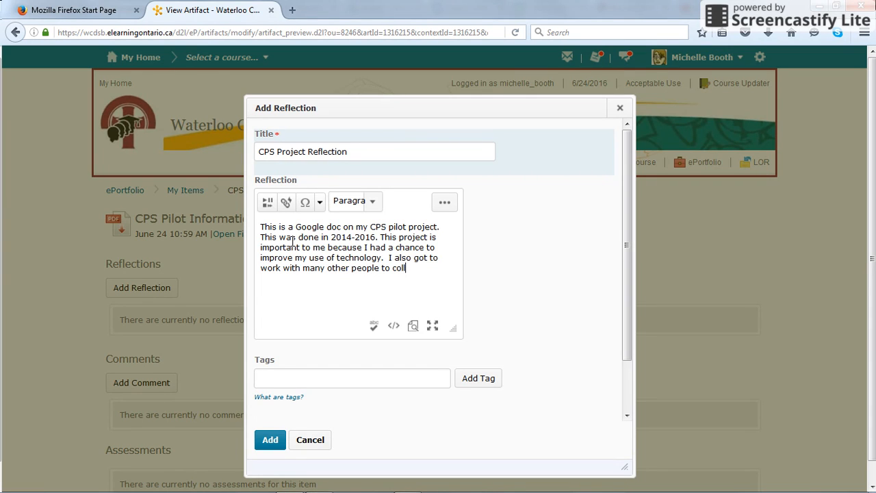
{"action": "type", "text": "aborate"}
{"action": "type", "text": "."}
Show all formatting tools of the reflection editor and view the reflection's tag and comment settings.
{"action": "left_click", "coordinate": [444, 202]}
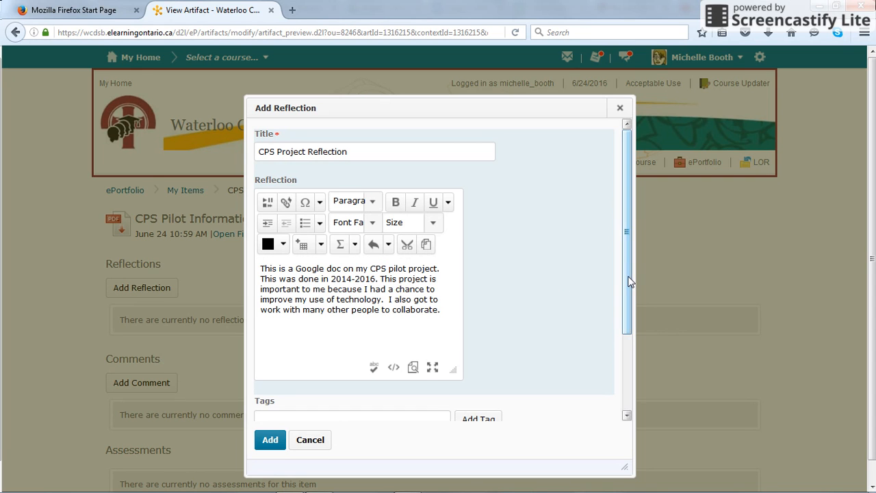
{"action": "left_click_drag", "start_coordinate": [630, 280], "coordinate": [621, 363]}
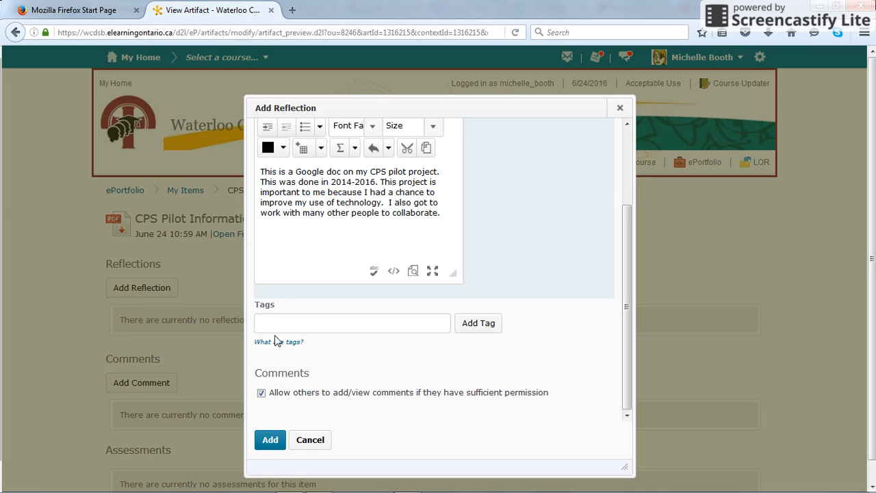
Add the finished reflection to the CPS Pilot Information artifact and return to the My Items list.
{"action": "left_click", "coordinate": [270, 441]}
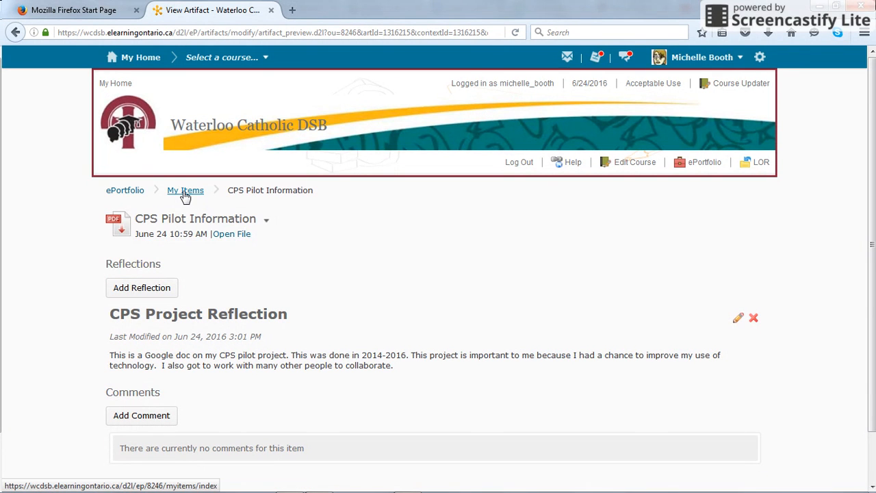
{"action": "left_click", "coordinate": [185, 192]}
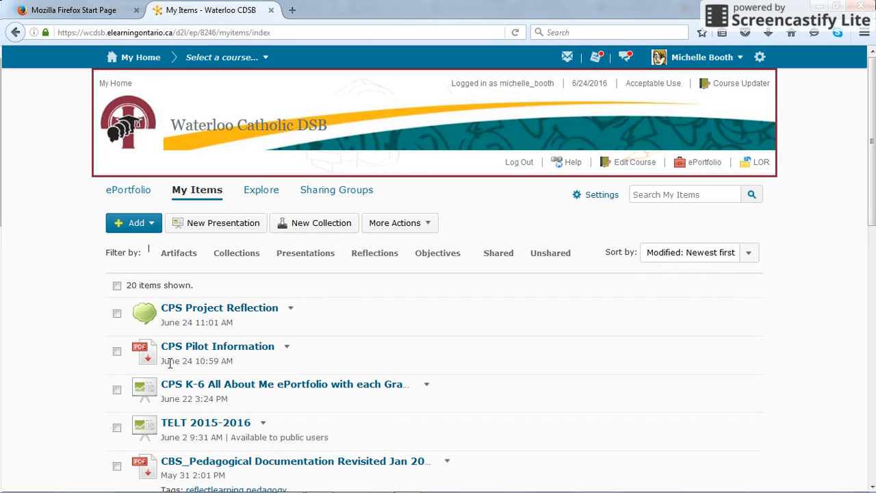
{"action": "left_click", "coordinate": [291, 310]}
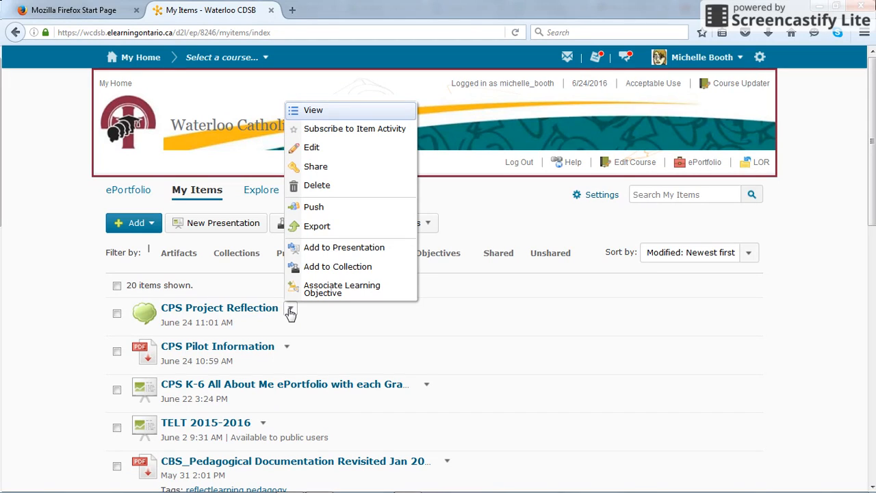
{"action": "left_click", "coordinate": [239, 294]}
Add CPS Project Reflection and CPS Pilot Information together to the Grade 1 page of the "CPS K-6 All About Me ePortfolio with each Grade" presentation.
{"action": "left_click", "coordinate": [117, 313]}
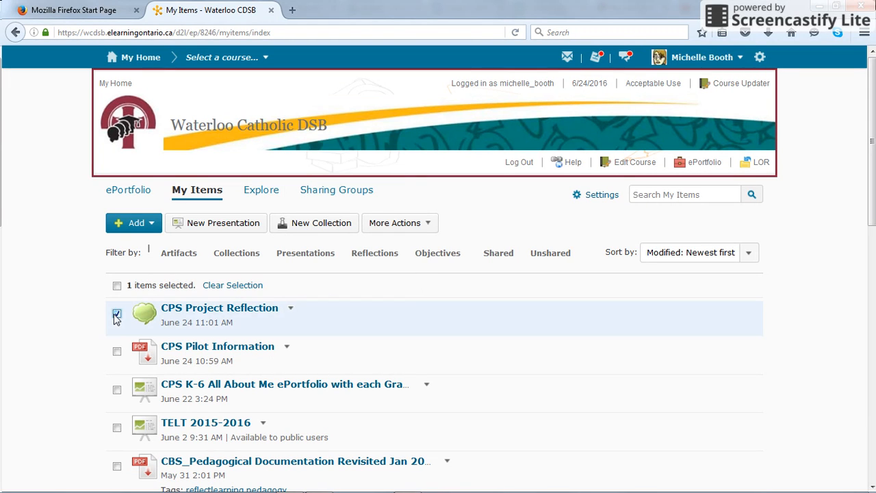
{"action": "left_click", "coordinate": [117, 352]}
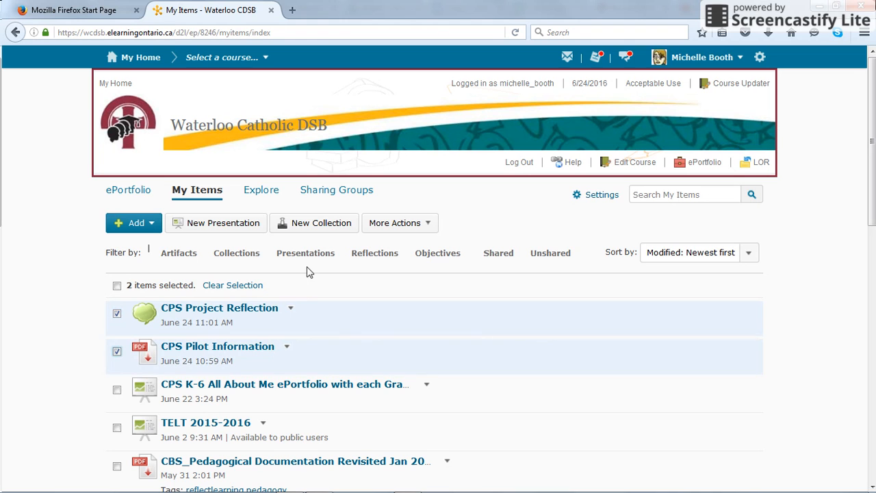
{"action": "left_click", "coordinate": [397, 224]}
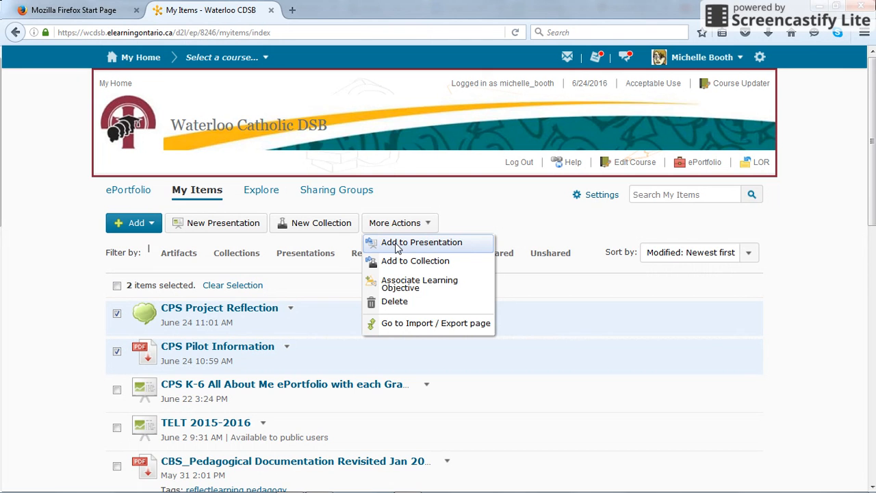
{"action": "left_click", "coordinate": [398, 246]}
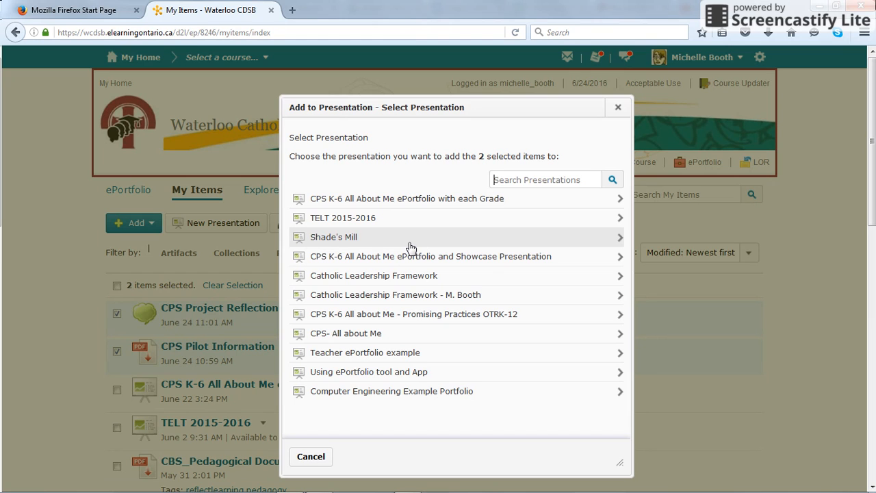
{"action": "left_click", "coordinate": [394, 203]}
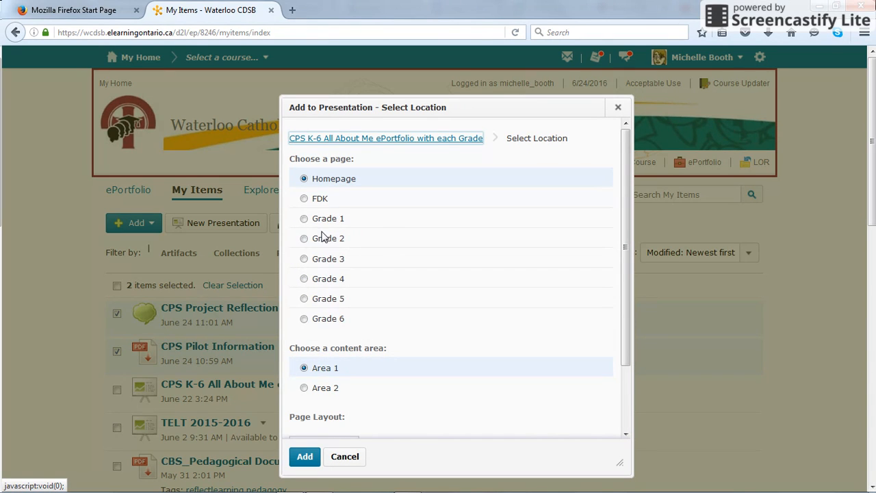
{"action": "left_click", "coordinate": [304, 219]}
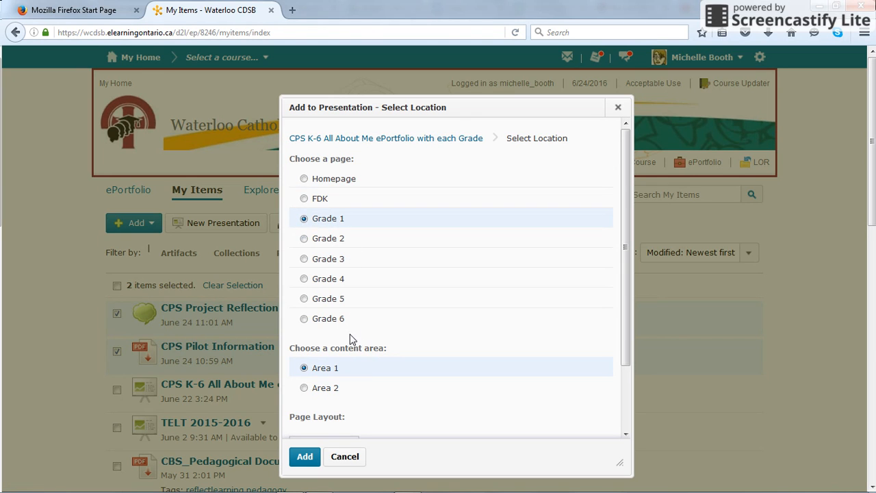
{"action": "left_click", "coordinate": [304, 457]}
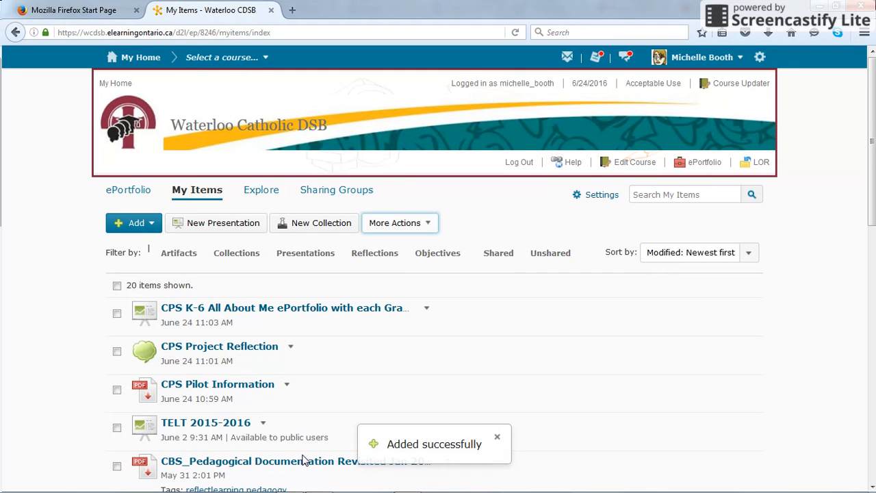
View the "CPS K-6 All About Me ePortfolio with each Grade" presentation and check the added items on its Grade 1 page.
{"action": "left_click", "coordinate": [426, 309]}
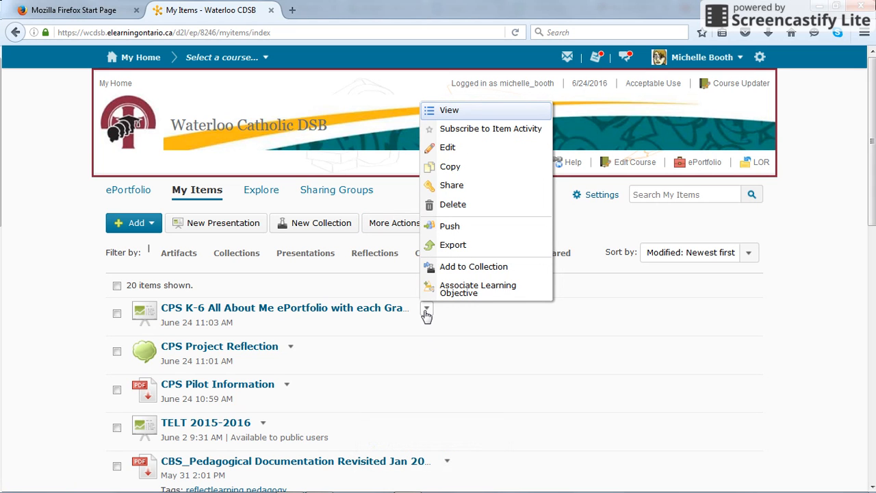
{"action": "left_click", "coordinate": [449, 111]}
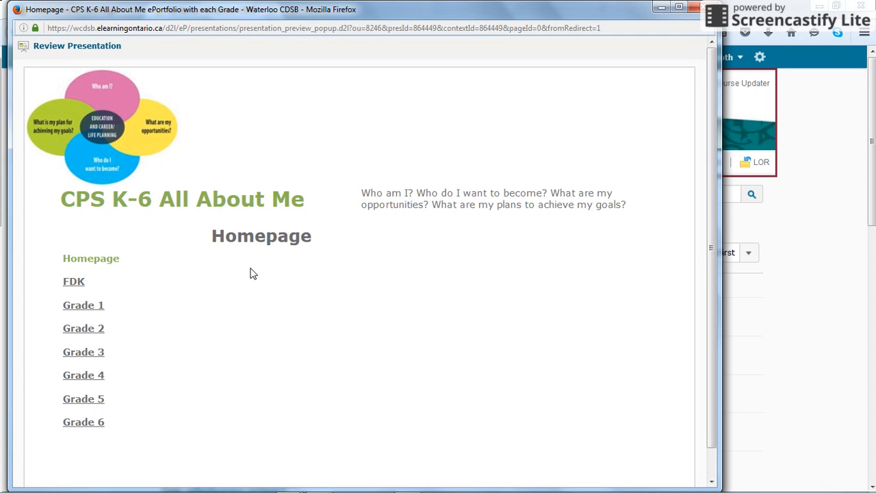
{"action": "left_click", "coordinate": [90, 307]}
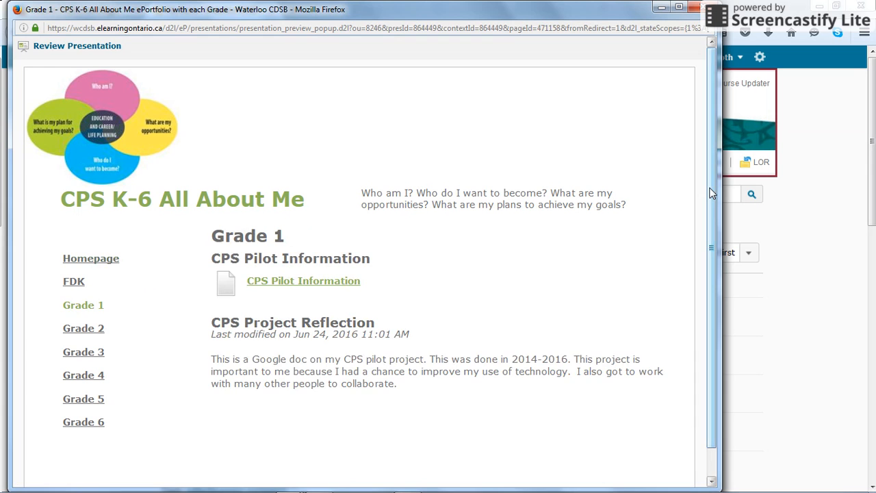
{"action": "left_click_drag", "start_coordinate": [710, 193], "coordinate": [705, 249]}
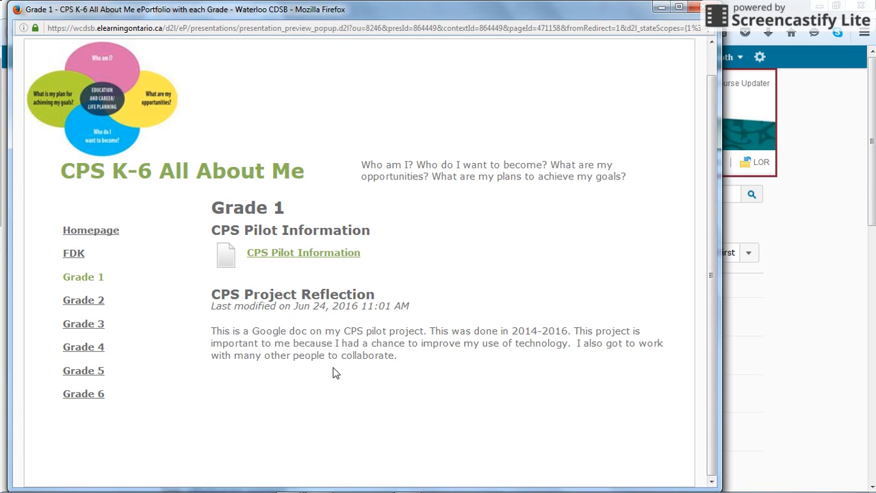
Look through the presentation's Grade 2, Grade 3, Grade 4 and Grade 6 pages to review their content.
{"action": "left_click", "coordinate": [83, 302]}
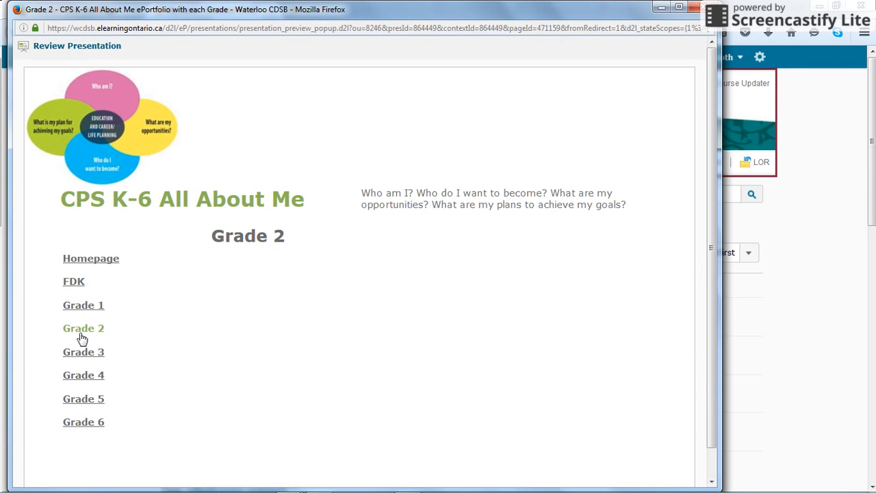
{"action": "left_click", "coordinate": [80, 355]}
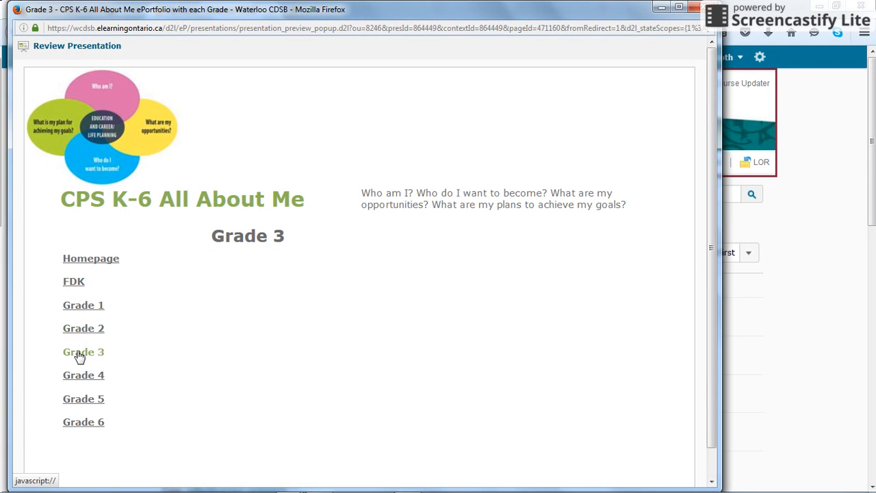
{"action": "left_click", "coordinate": [79, 377]}
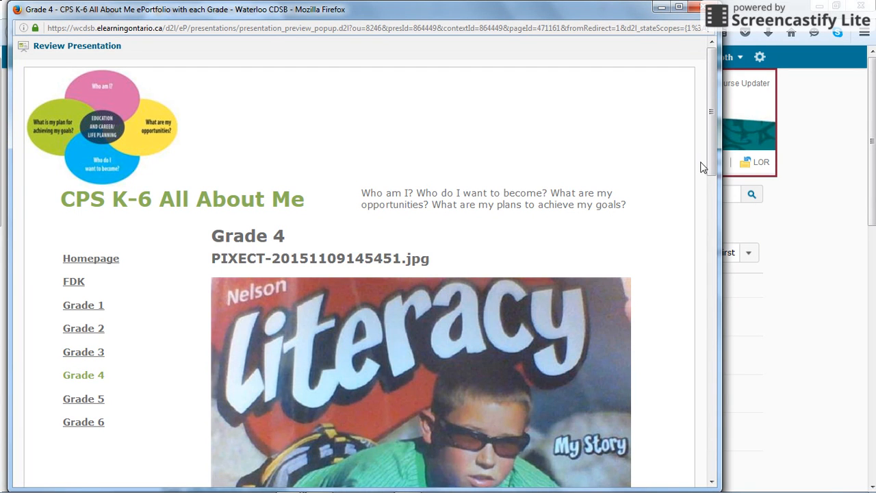
{"action": "left_click_drag", "start_coordinate": [711, 157], "coordinate": [629, 161]}
{"action": "left_click", "coordinate": [80, 422]}
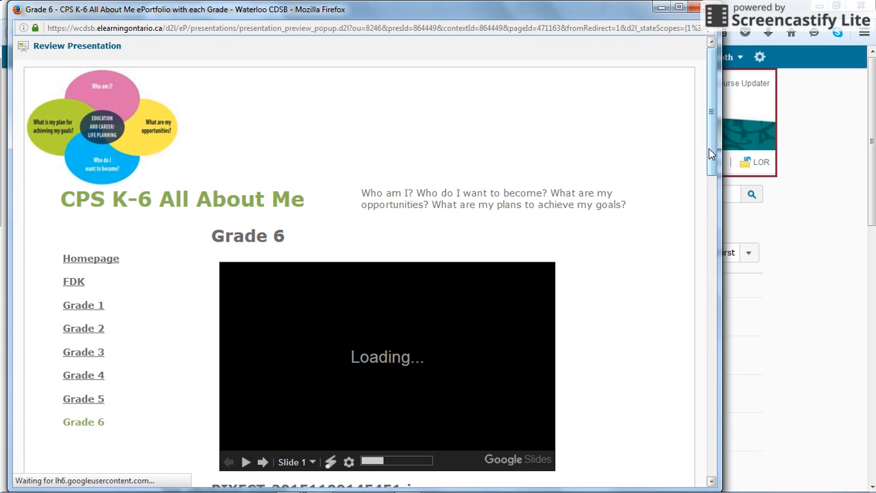
{"action": "left_click_drag", "start_coordinate": [713, 157], "coordinate": [707, 246]}
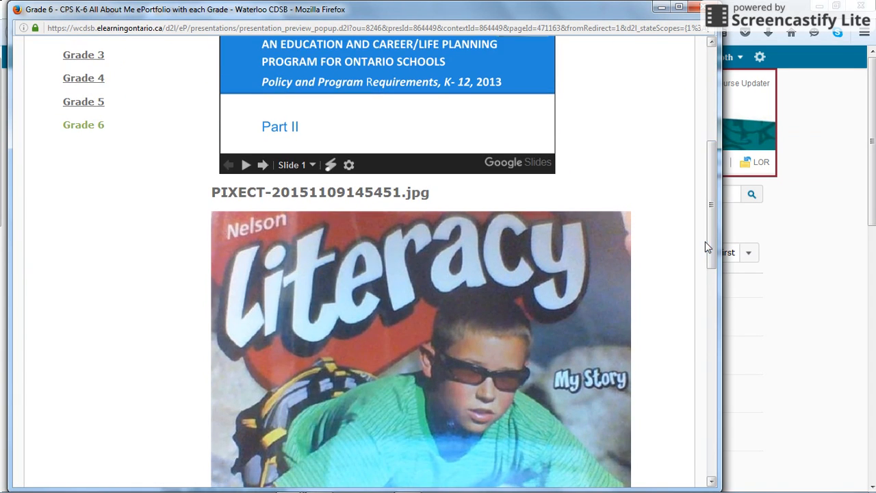